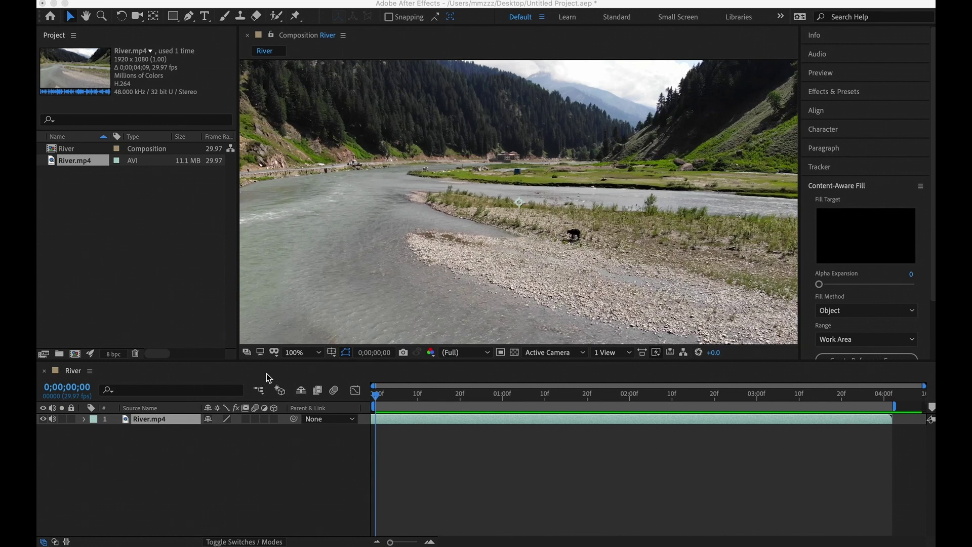
Step: Fit the whole drone frame in the viewer and play a looping preview of the clip
click(320, 352)
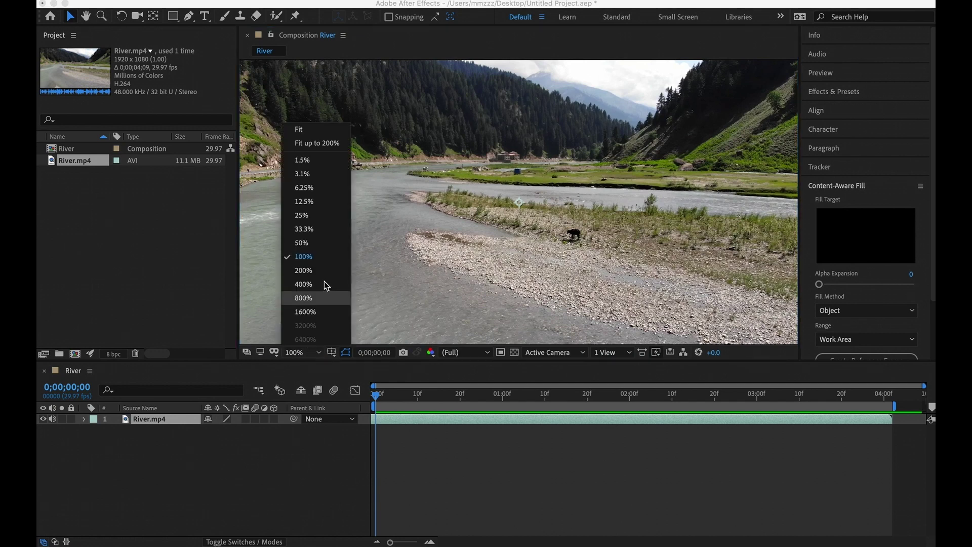
click(332, 130)
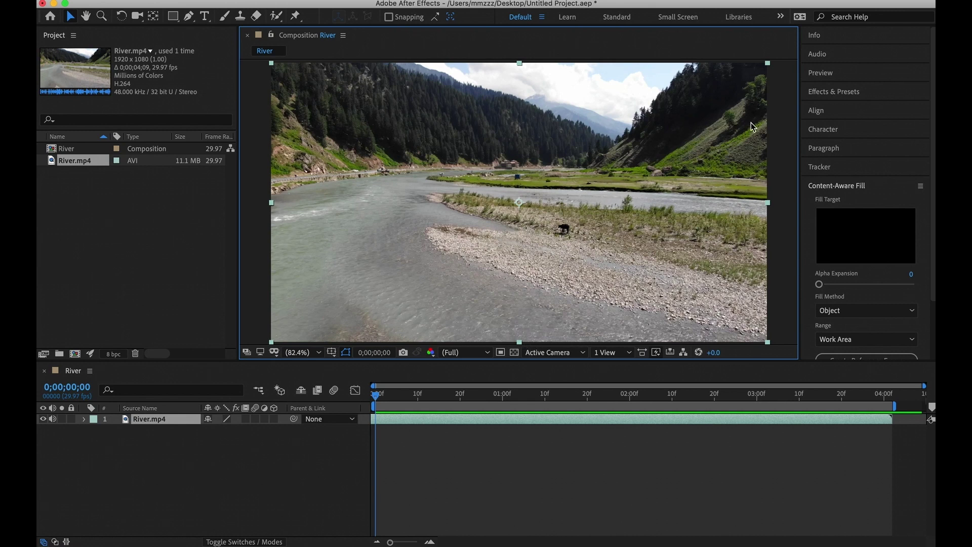
click(370, 400)
click(505, 477)
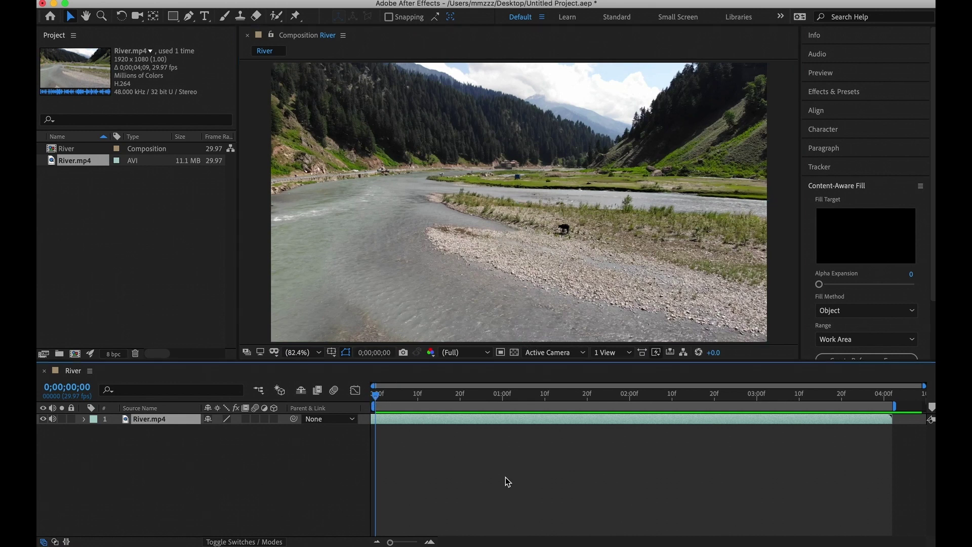
key(space)
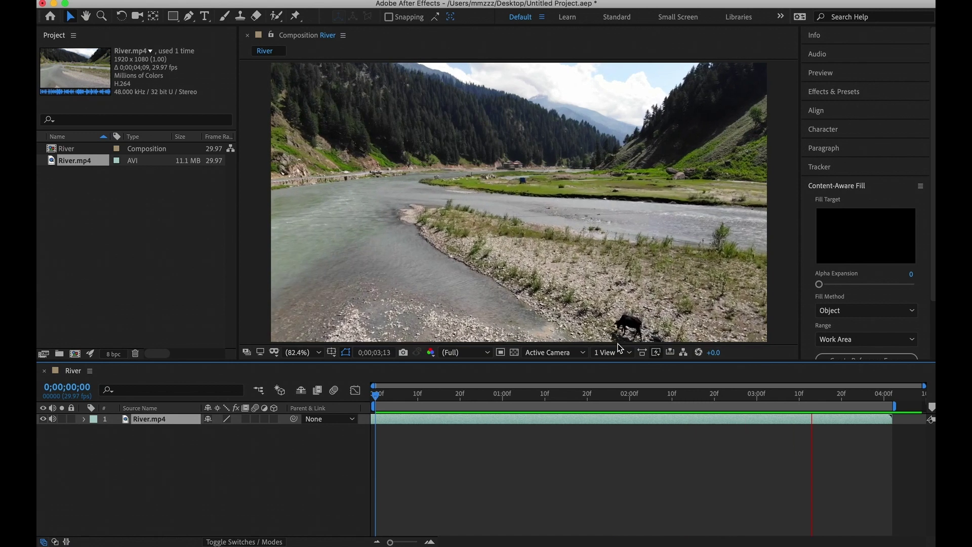
key(space)
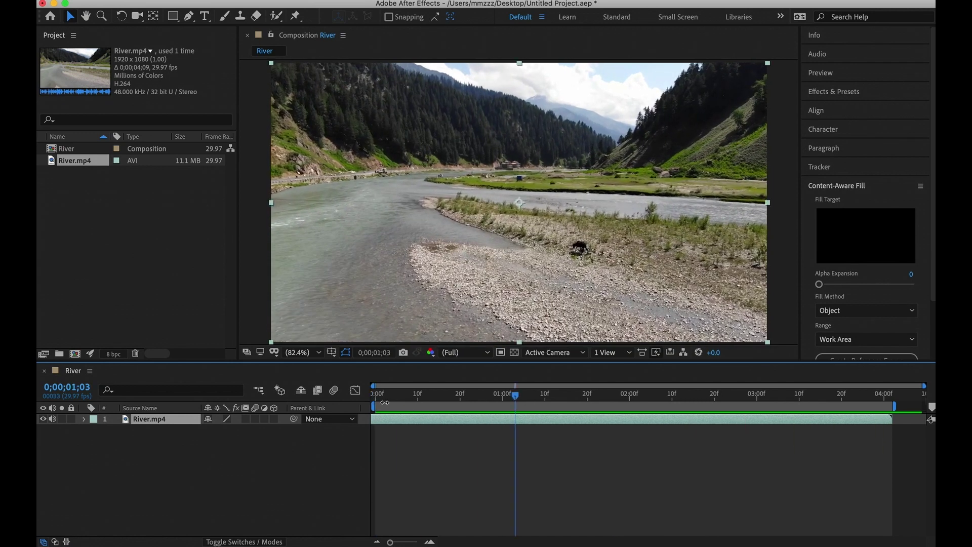
drag(517, 397, 373, 394)
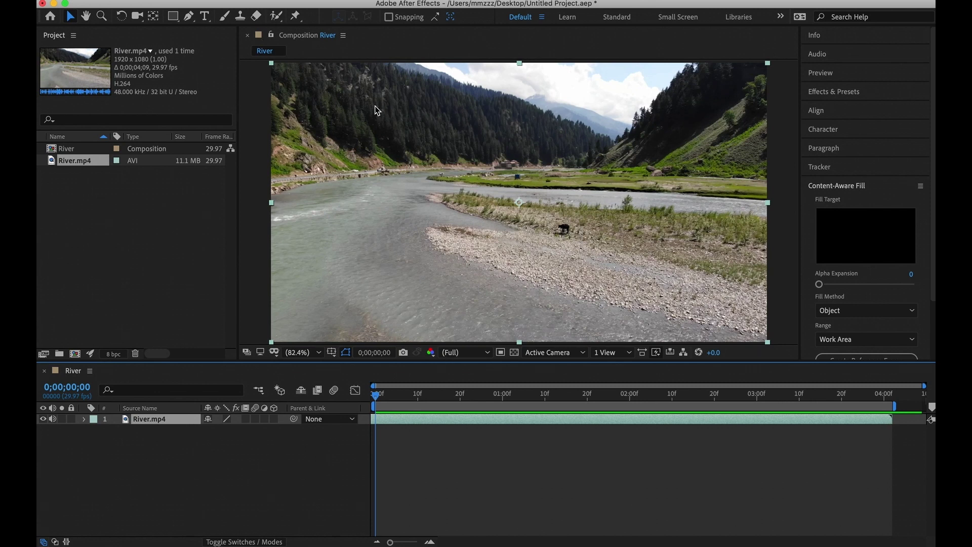
click(190, 17)
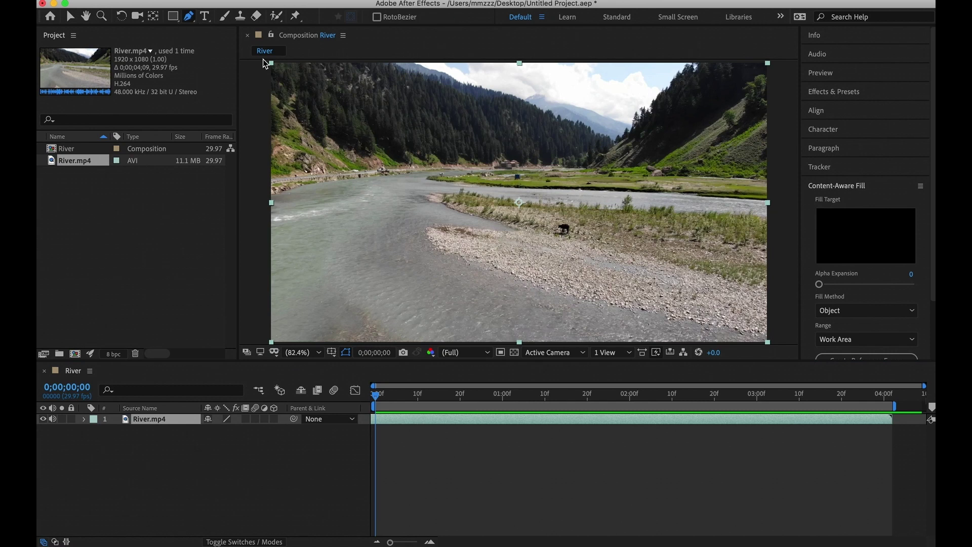
Step: Draw a closed four-point mask around the grazing animal on the riverbank
click(550, 221)
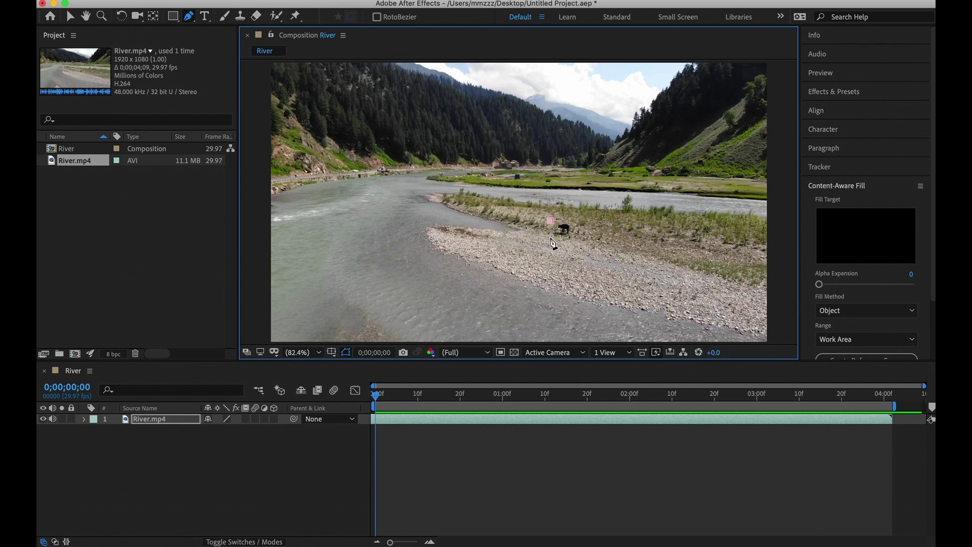
click(550, 236)
click(574, 236)
click(572, 219)
click(551, 221)
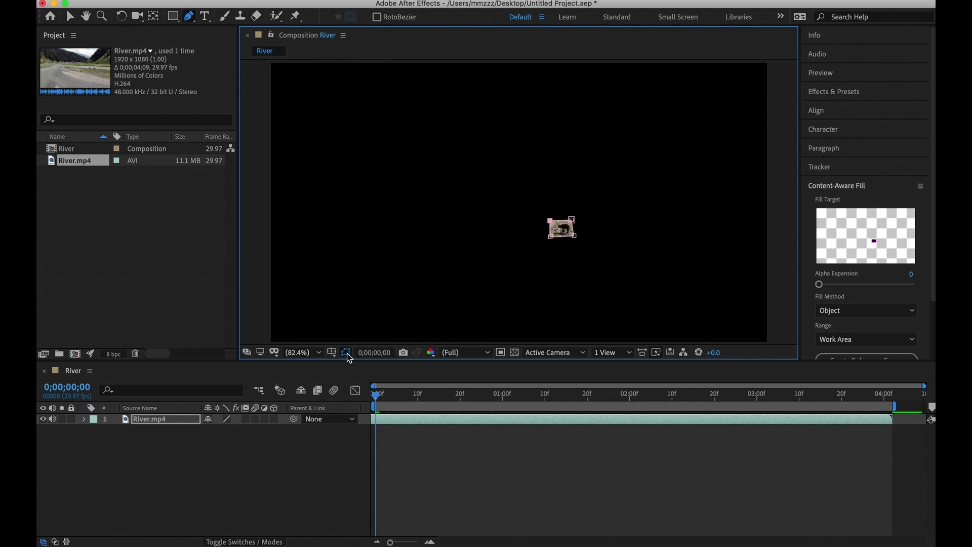
Step: Zoom the viewer to 200% and nudge the mask's left corners outward to fit the animal
click(319, 353)
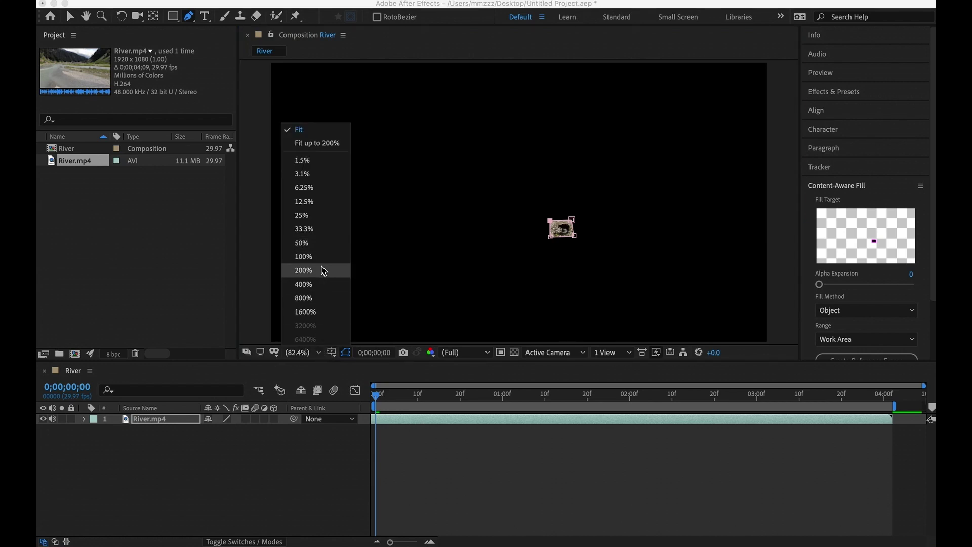
click(349, 269)
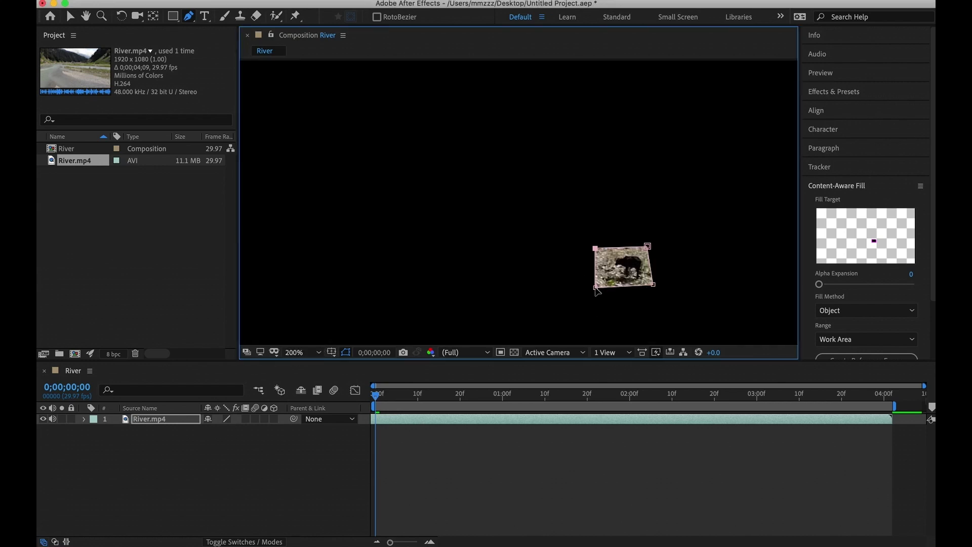
drag(595, 287, 589, 288)
drag(596, 248, 591, 246)
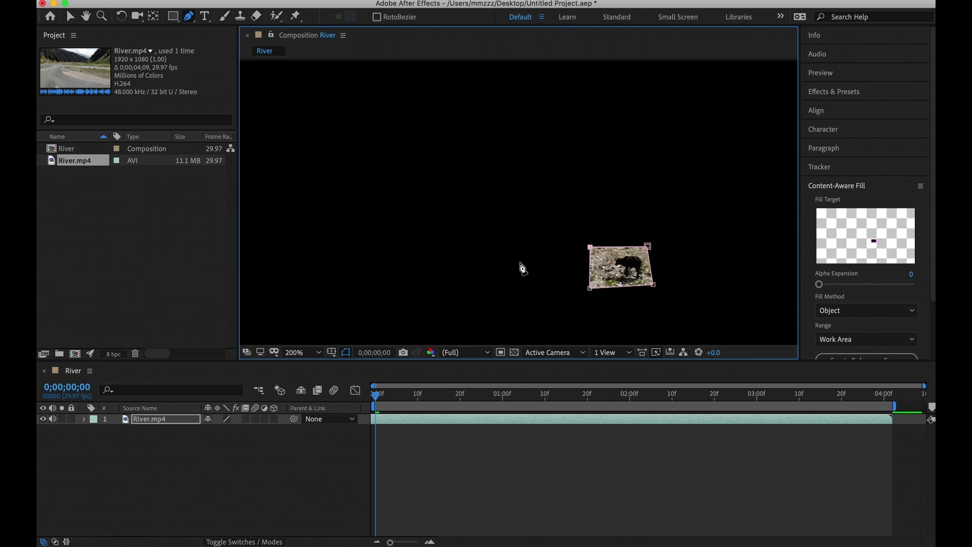
click(166, 420)
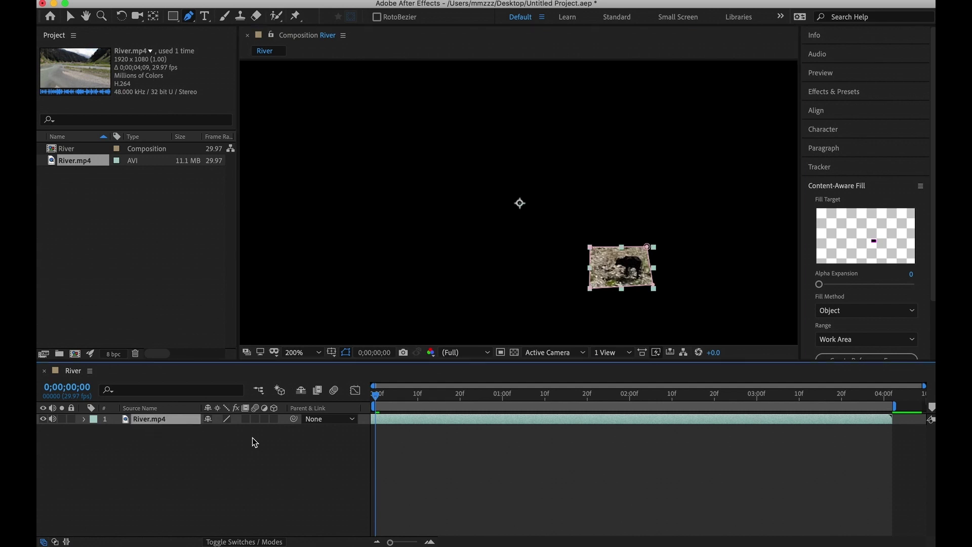
Step: Switch Mask 1's mode to Subtract to cut out the animal, then refit the viewer to the frame
key(m)
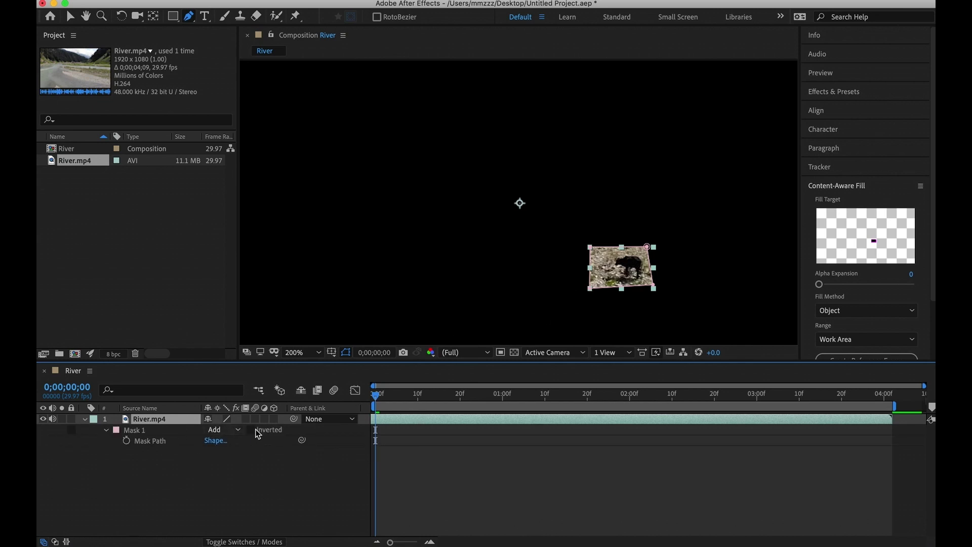
click(237, 430)
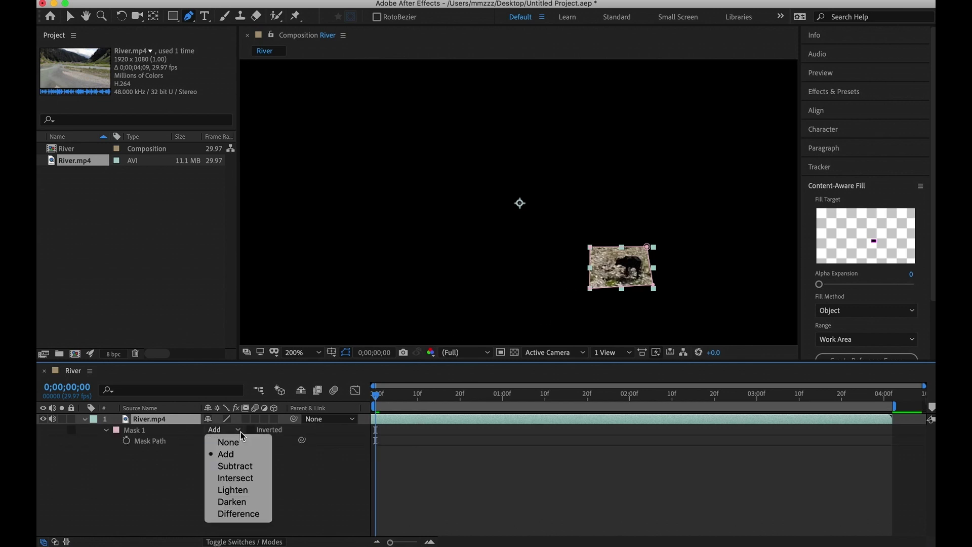
click(248, 467)
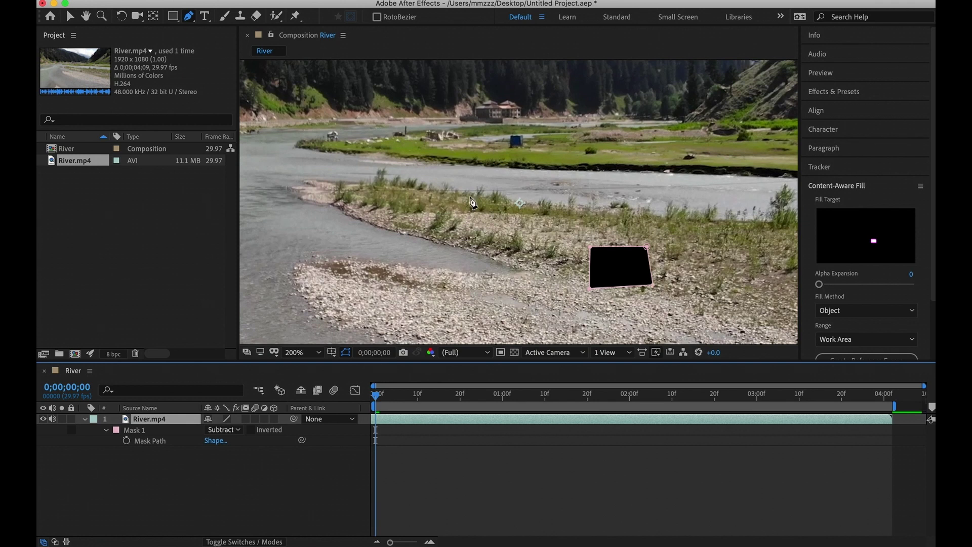
click(319, 354)
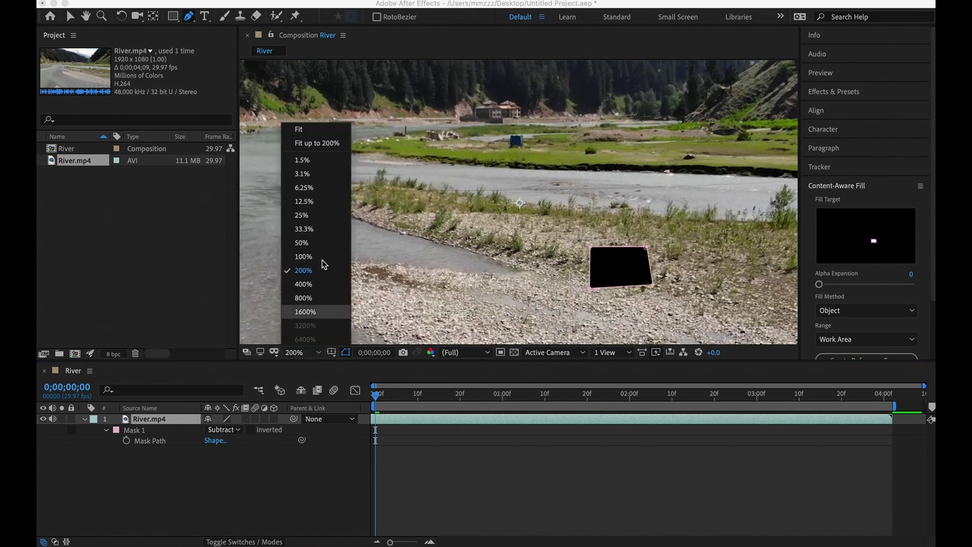
click(335, 131)
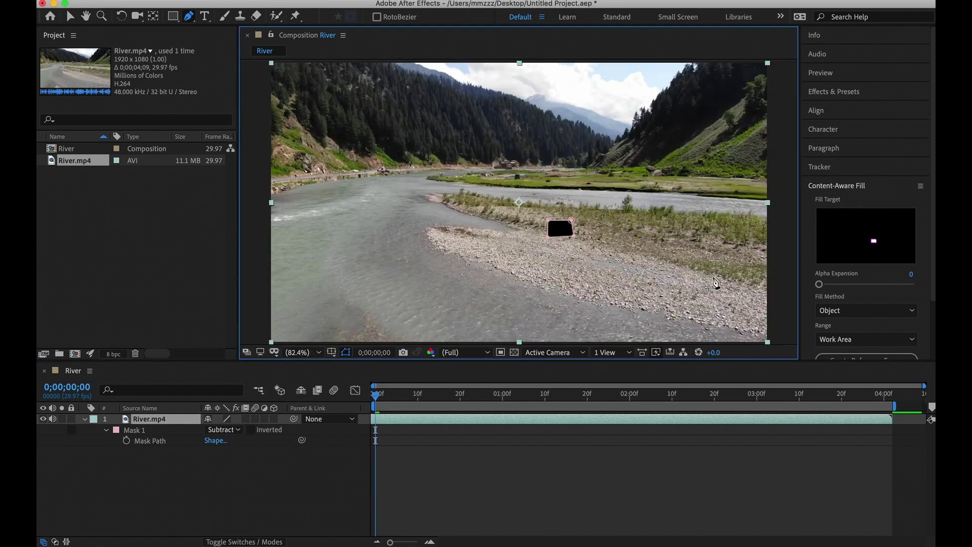
Step: Track Mask 1 forward through the whole clip and return the playhead to the first frame
click(825, 170)
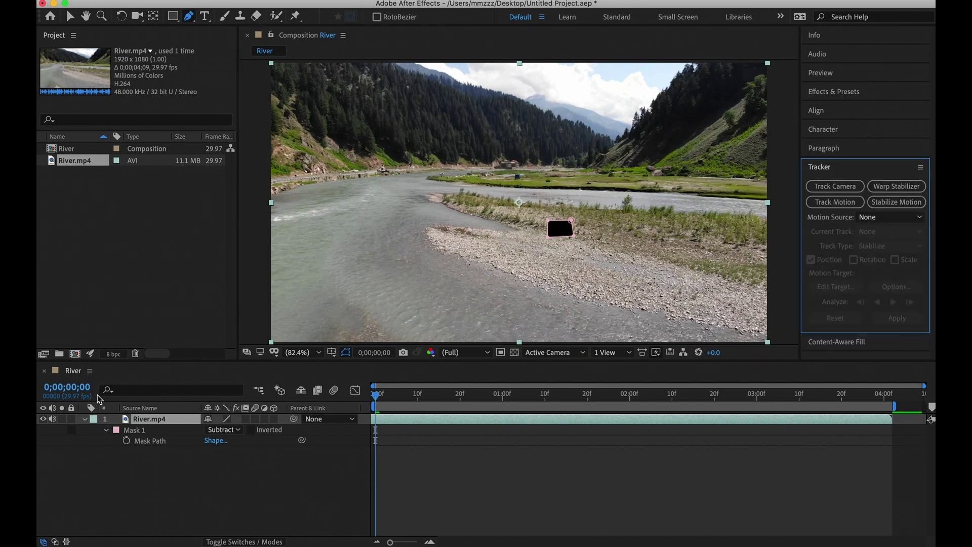
click(158, 431)
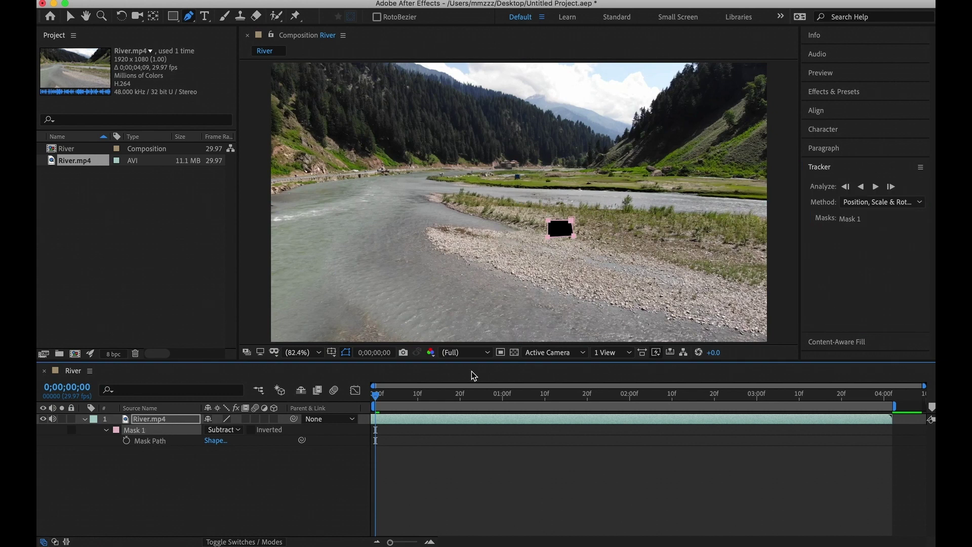
click(876, 186)
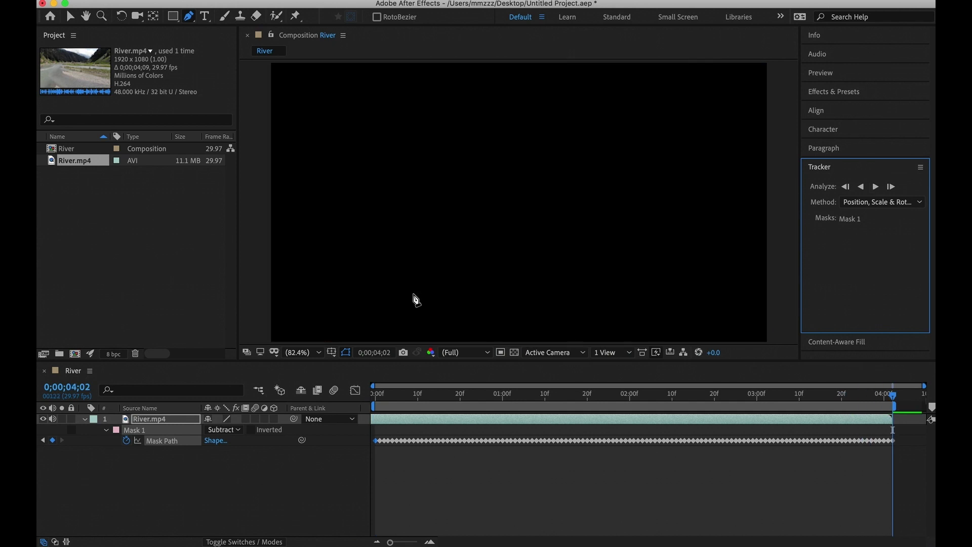
drag(892, 395, 372, 396)
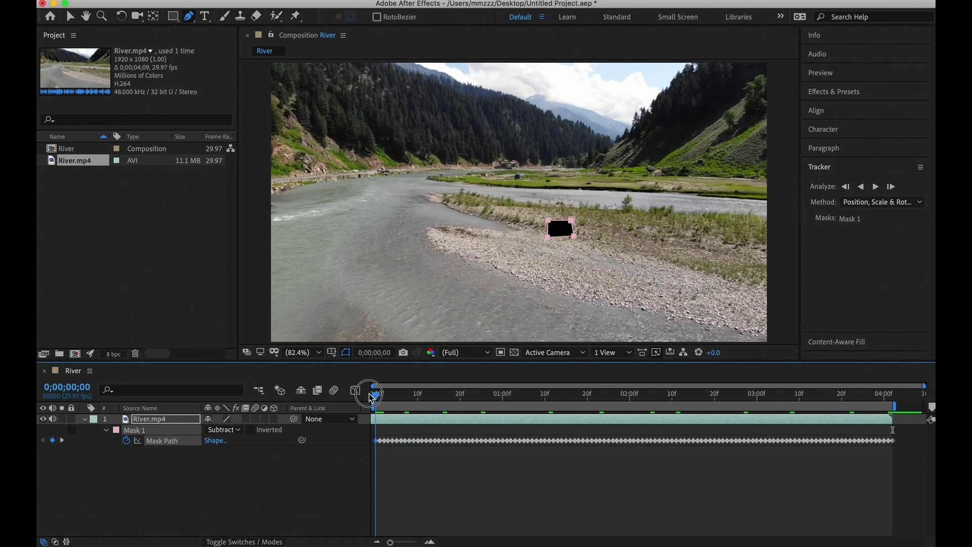
click(845, 343)
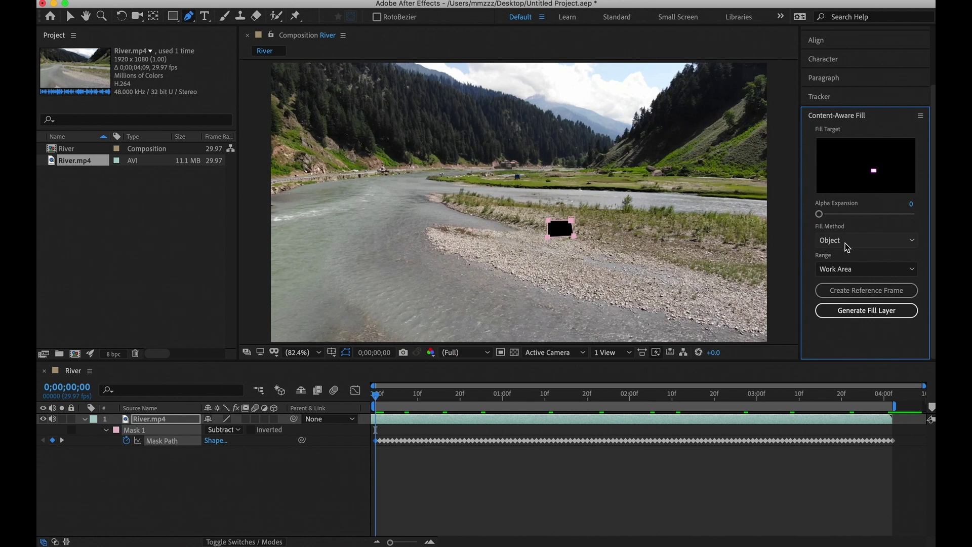
Step: Generate the Content-Aware Fill layer that paints gravel and grass over the masked animal
click(858, 315)
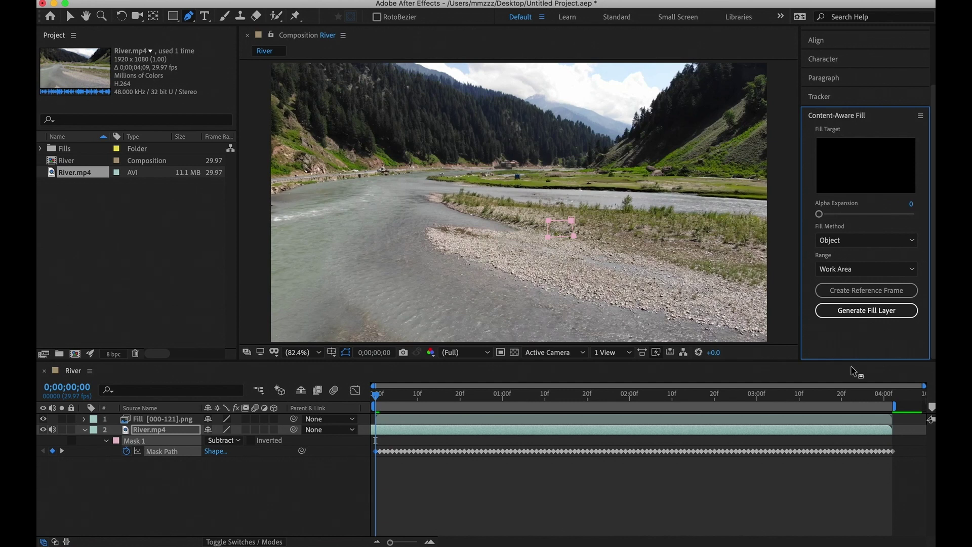
drag(377, 394, 357, 391)
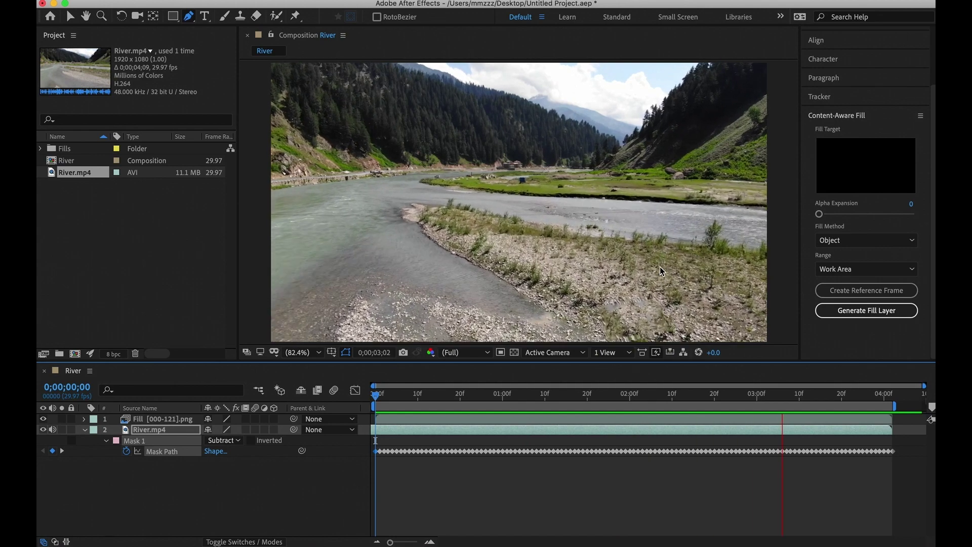
click(454, 398)
drag(453, 399, 376, 398)
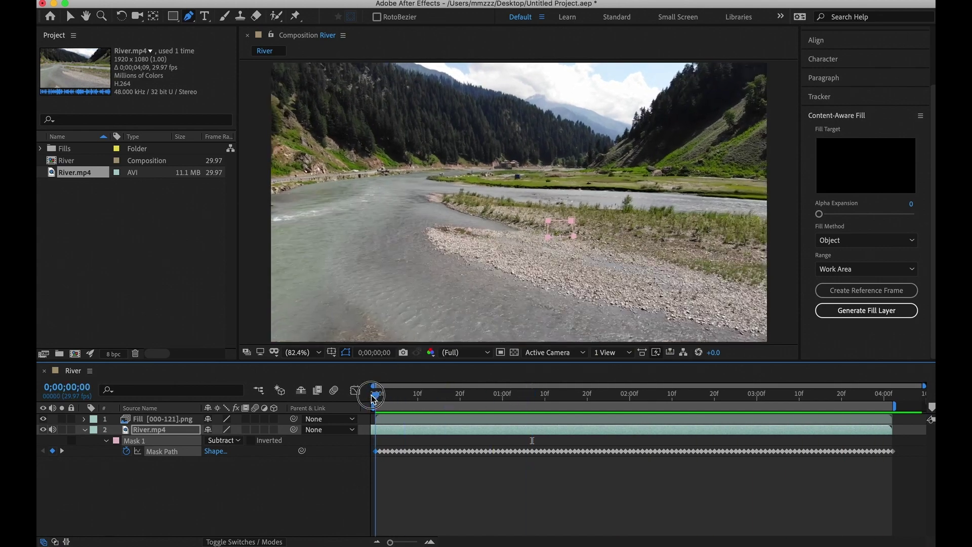